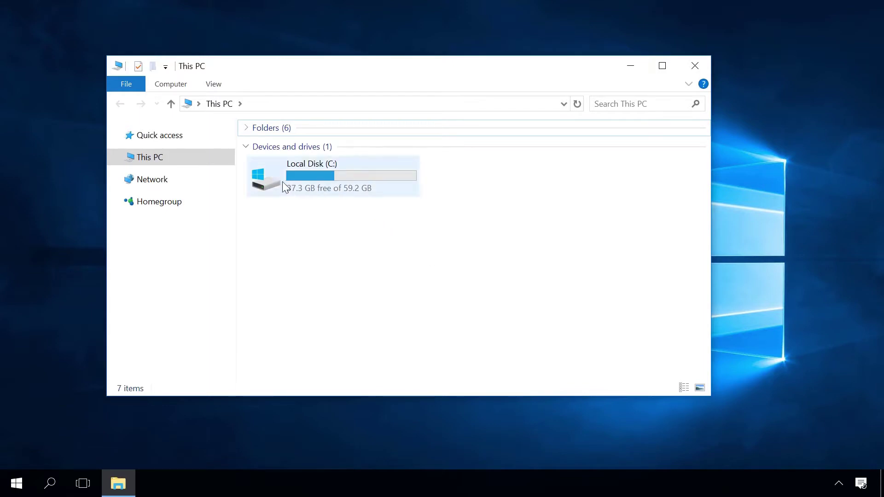
- Open the Computer Management console for This PC from its desktop icon
{"action": "mouse_move", "coordinate": [374, 179]}
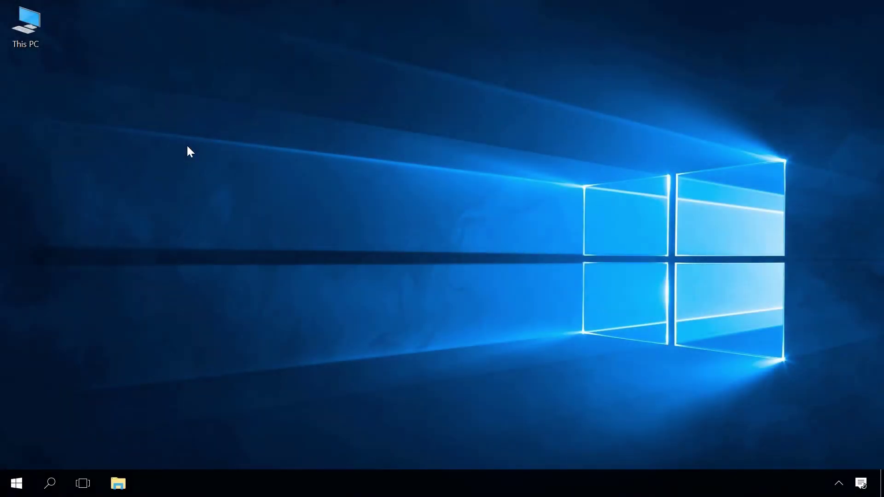
{"action": "right_click", "coordinate": [34, 26]}
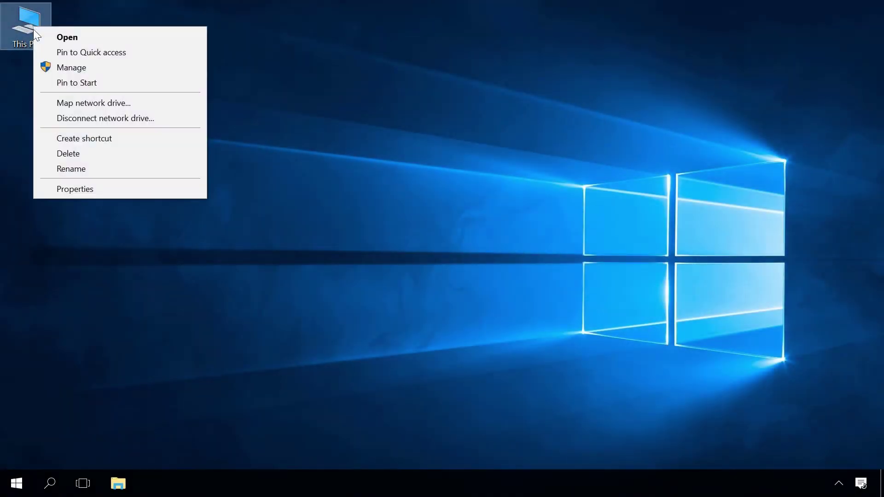
{"action": "left_click", "coordinate": [73, 67]}
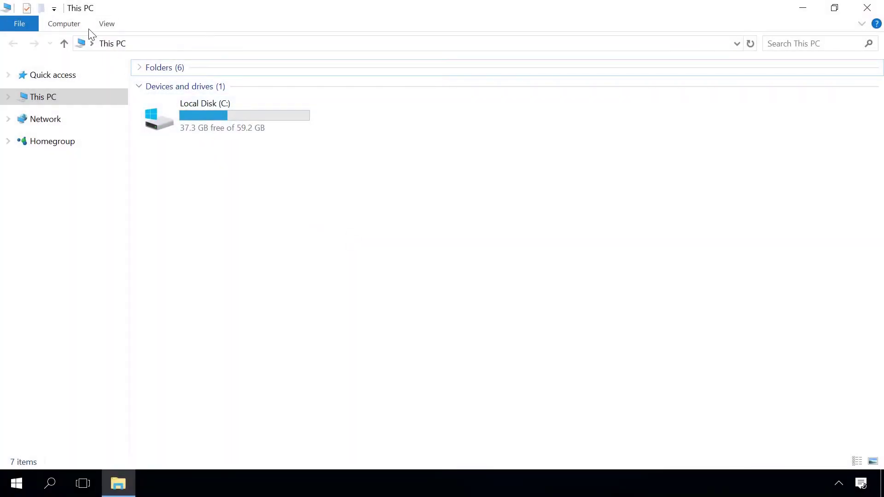
- Open Computer Management from the This PC window in File Explorer and show its Disk Management section
{"action": "left_click", "coordinate": [75, 25]}
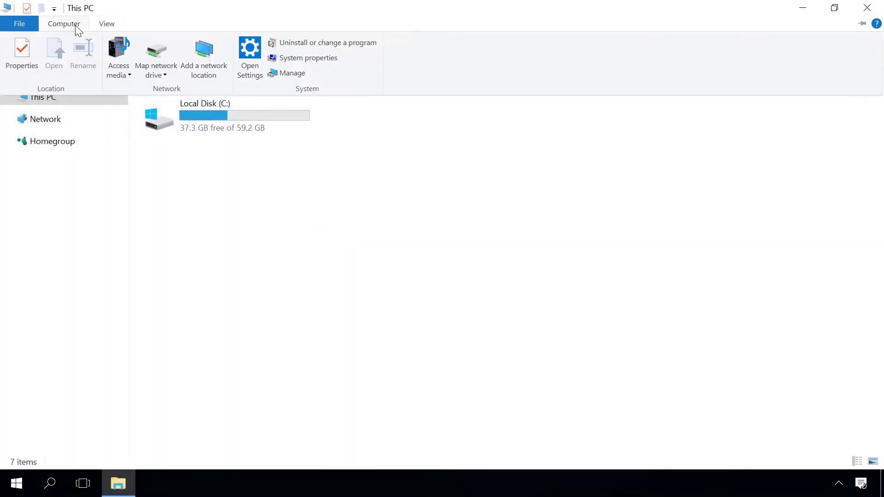
{"action": "left_click", "coordinate": [286, 72]}
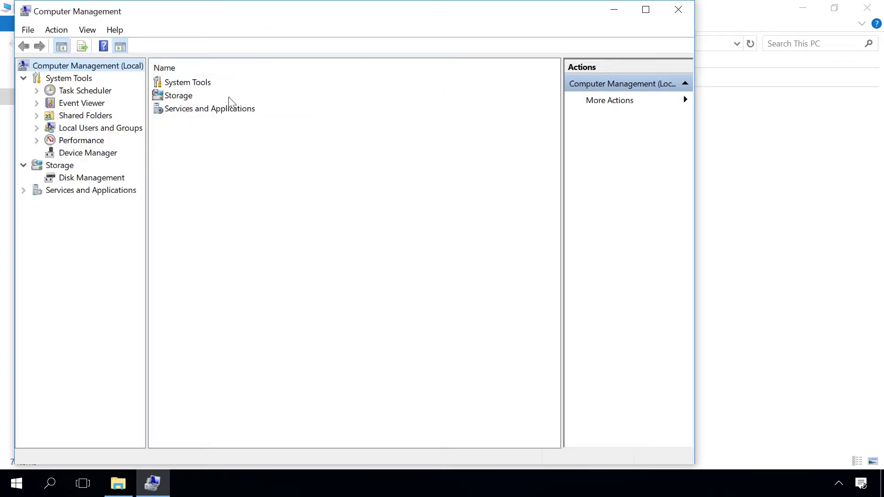
{"action": "left_click", "coordinate": [106, 179]}
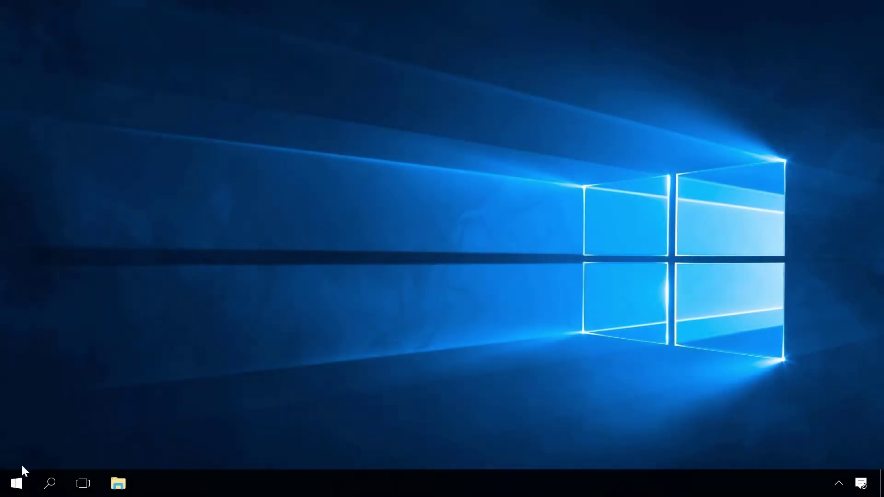
- Open Disk Management directly from the desktop and shrink the C: volume by 2000 MB
{"action": "right_click", "coordinate": [16, 482]}
{"action": "left_click", "coordinate": [77, 210]}
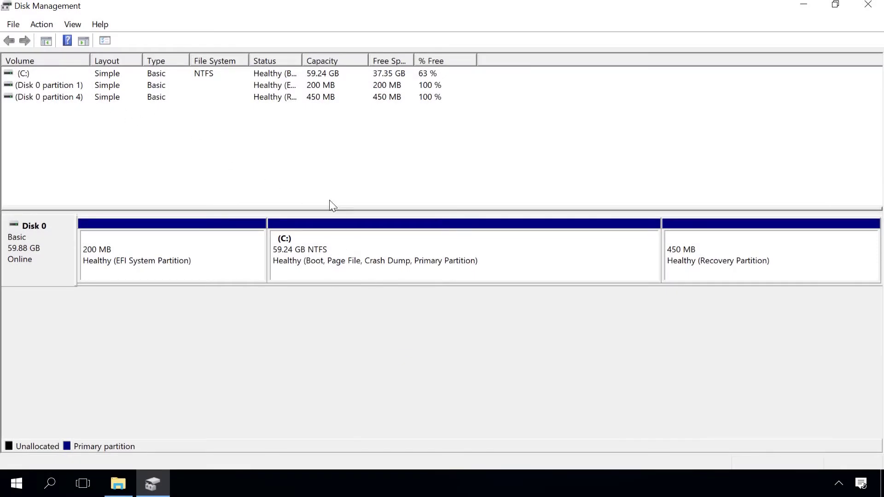
{"action": "left_click", "coordinate": [419, 243]}
{"action": "right_click", "coordinate": [419, 244]}
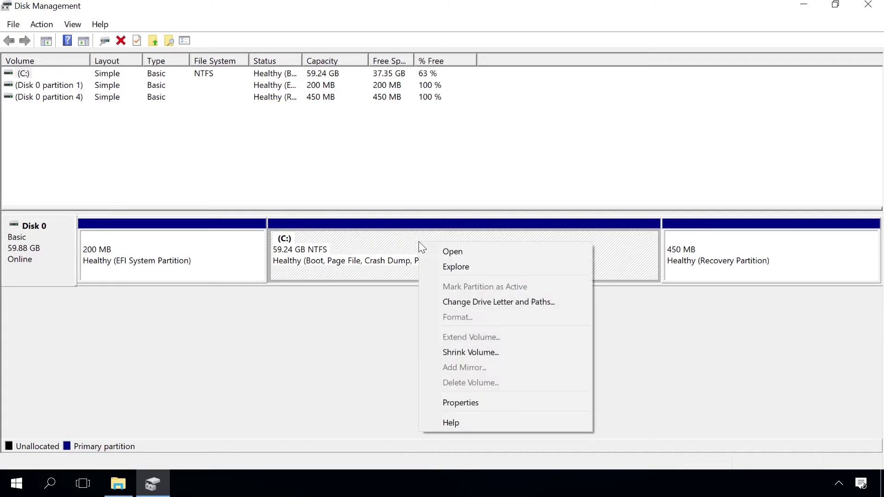
{"action": "left_click", "coordinate": [467, 352]}
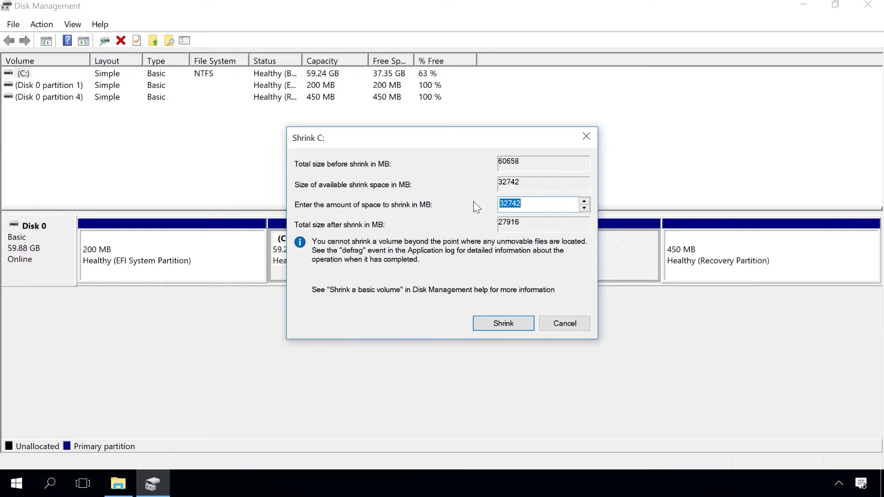
{"action": "type", "text": "40000"}
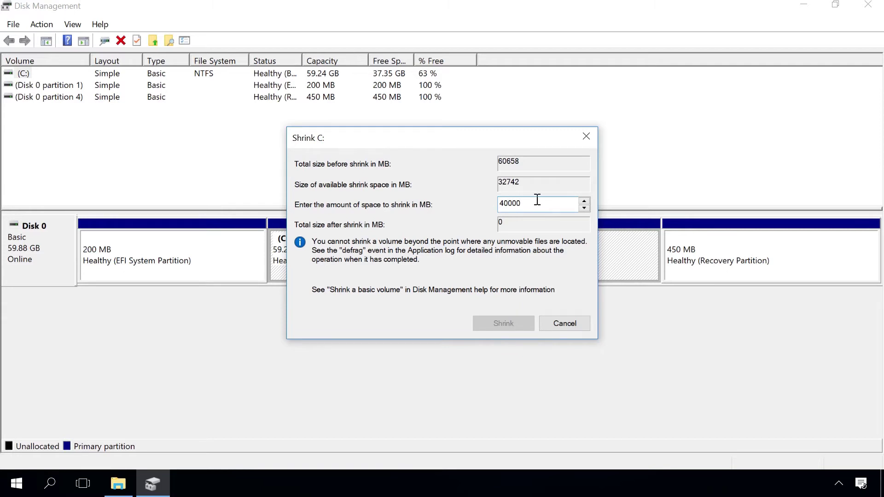
{"action": "left_click_drag", "start_coordinate": [544, 203], "coordinate": [406, 192]}
{"action": "type", "text": "2000"}
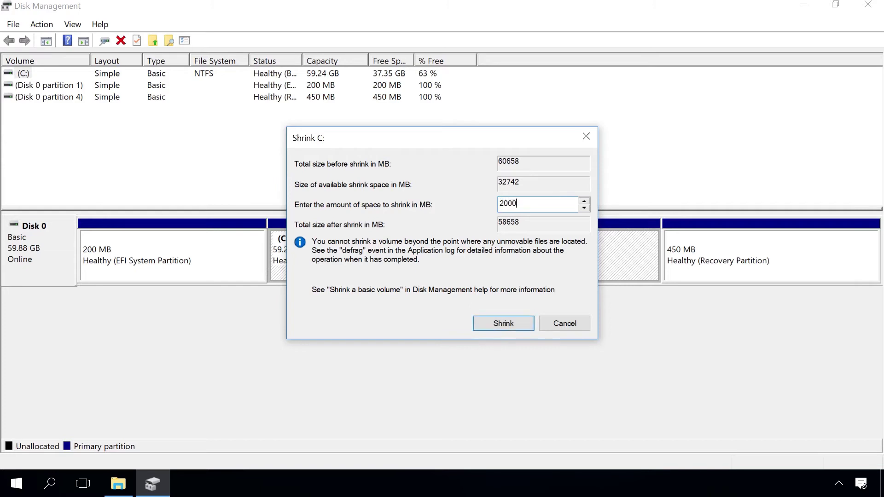
{"action": "left_click", "coordinate": [492, 323]}
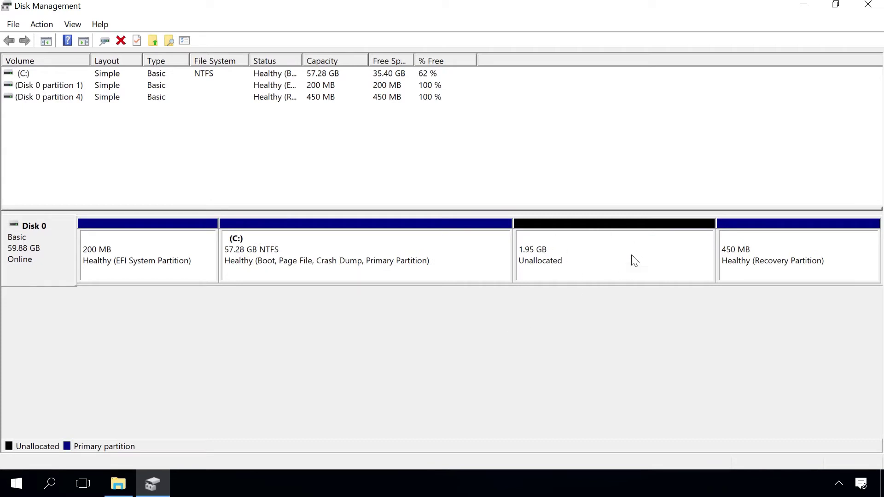
- Create a 1999 MB quick-formatted NTFS simple volume with letter D in Disk 0's unallocated space, and select it in File Explorer
{"action": "left_click", "coordinate": [593, 256]}
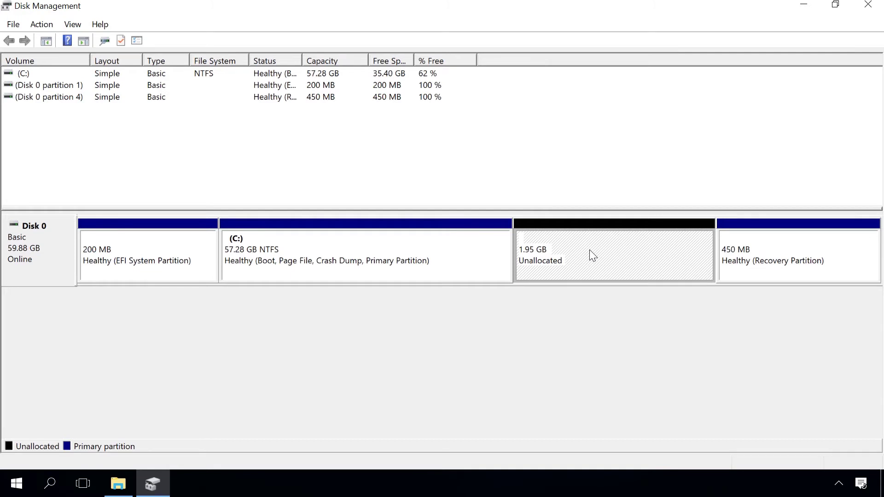
{"action": "right_click", "coordinate": [592, 256]}
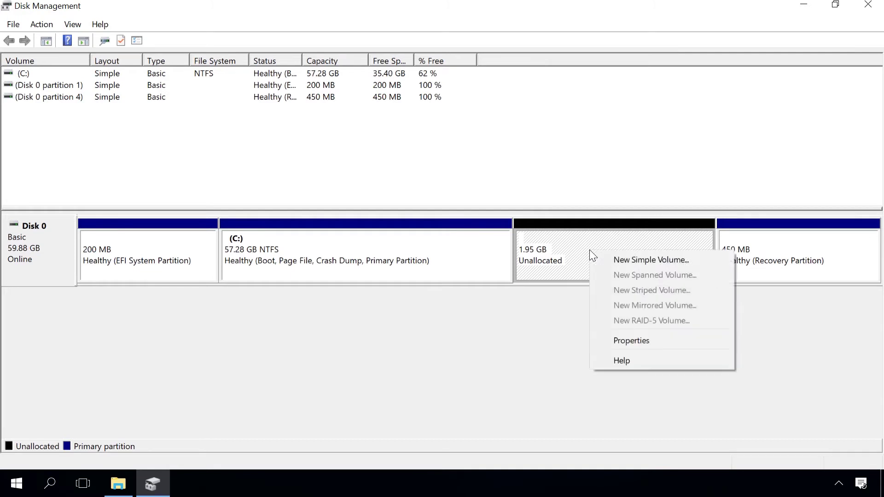
{"action": "left_click", "coordinate": [640, 261]}
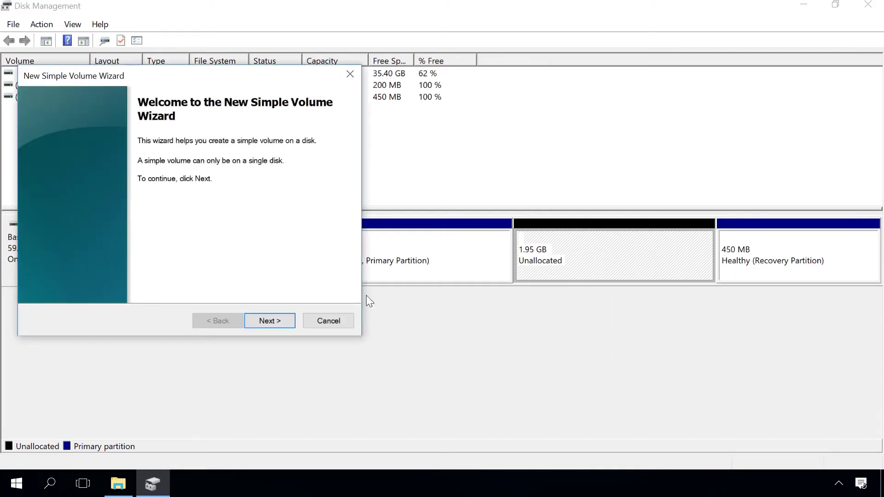
{"action": "left_click", "coordinate": [275, 322]}
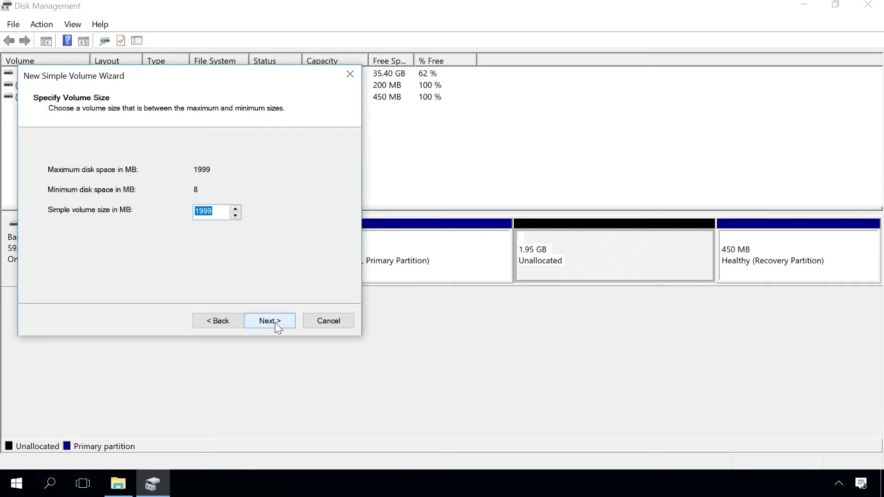
{"action": "left_click", "coordinate": [275, 322]}
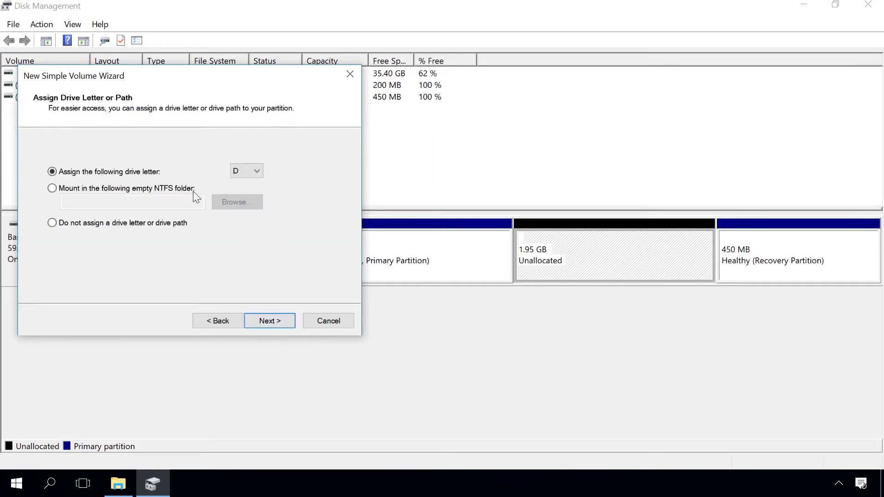
{"action": "left_click", "coordinate": [270, 323]}
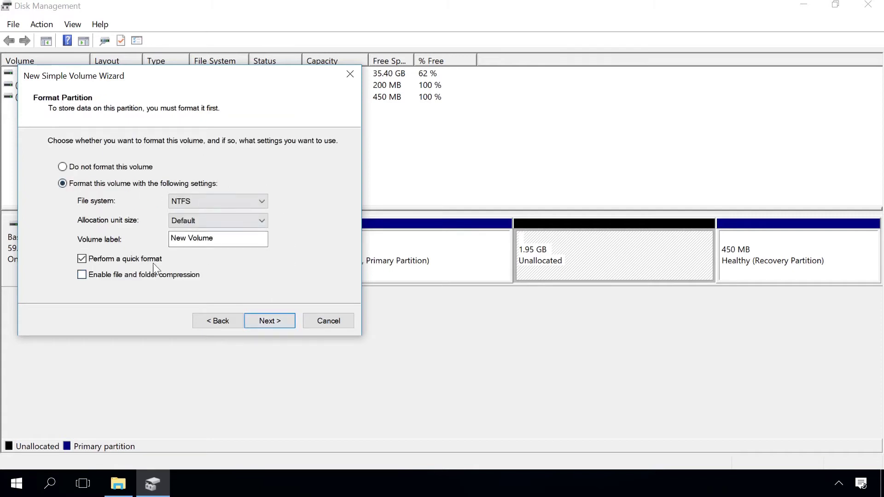
{"action": "left_click", "coordinate": [258, 323]}
{"action": "left_click", "coordinate": [257, 322]}
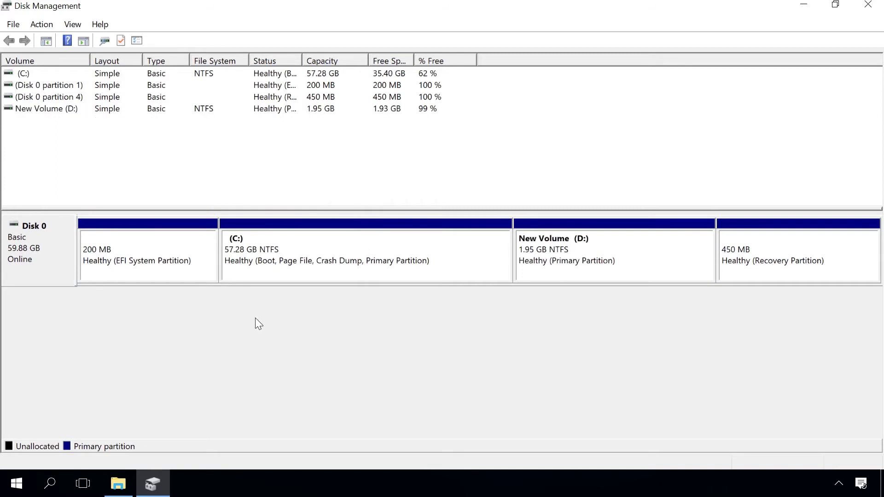
{"action": "left_click", "coordinate": [124, 481]}
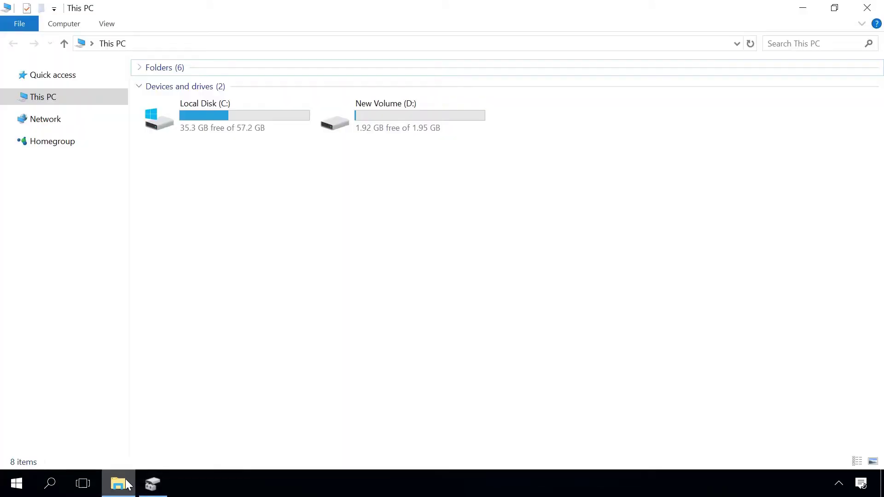
{"action": "left_click", "coordinate": [363, 121]}
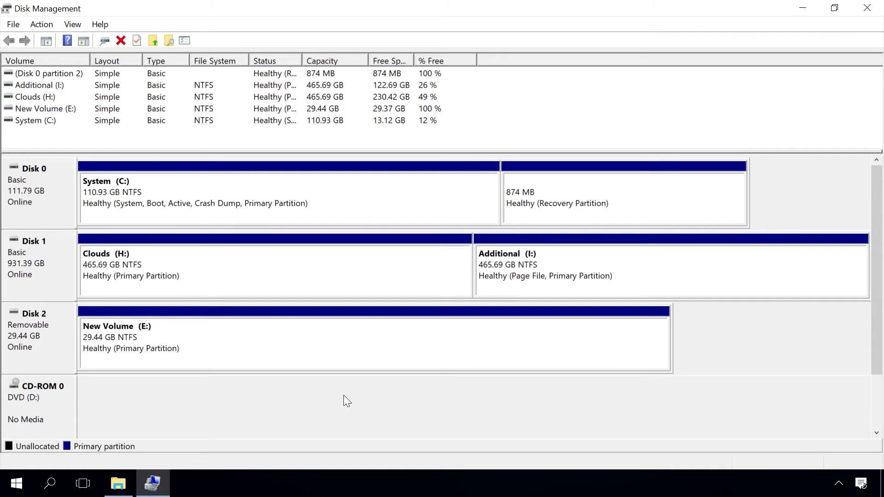
- Shrink the New Volume (E:) partition on removable Disk 2 by 3000 MB
{"action": "left_click", "coordinate": [319, 321]}
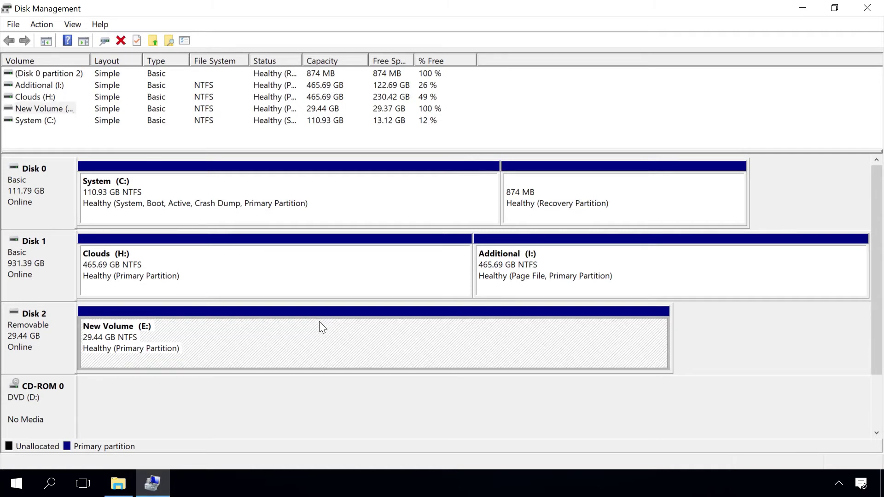
{"action": "right_click", "coordinate": [320, 326]}
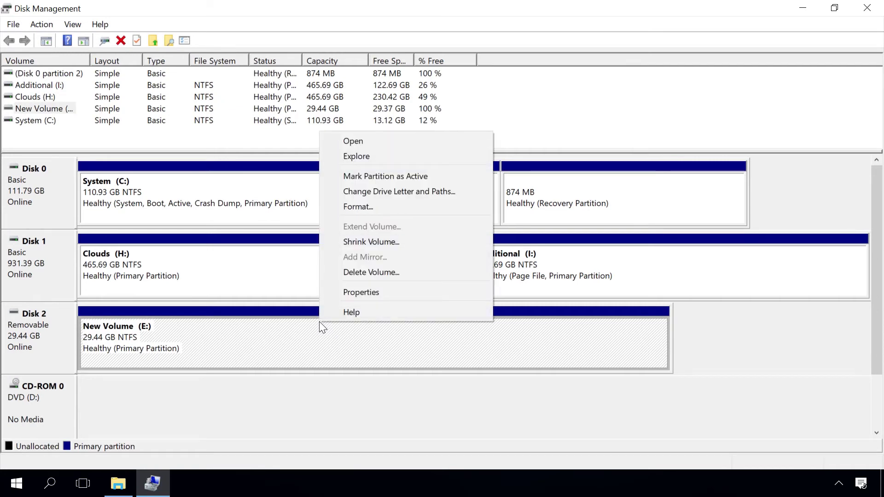
{"action": "left_click", "coordinate": [380, 242]}
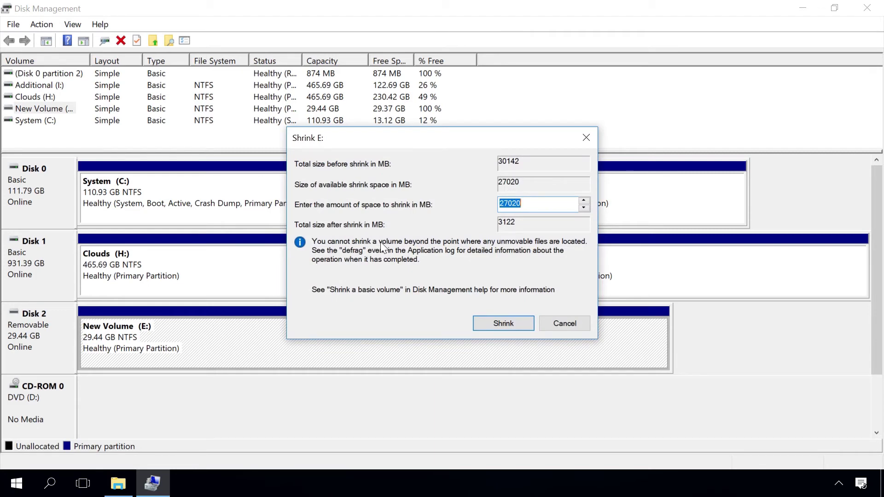
{"action": "type", "text": "3000"}
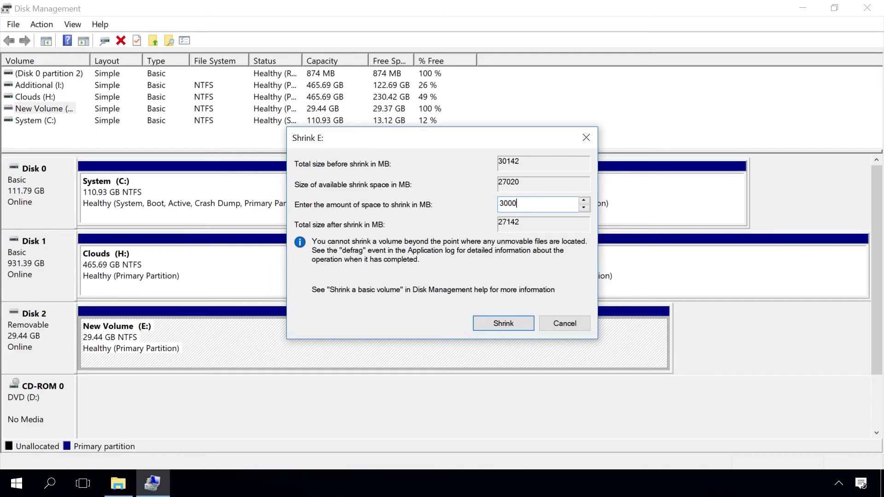
{"action": "left_click", "coordinate": [518, 320]}
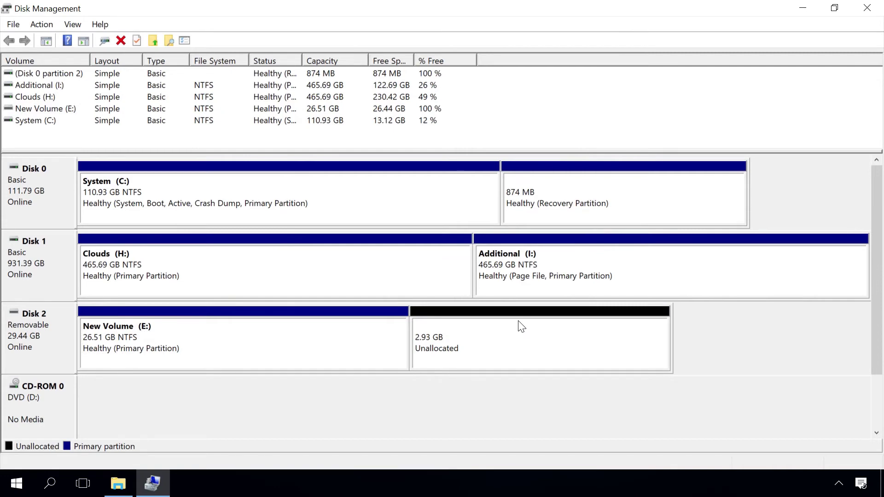
- Set up a new simple volume of 3000 MB with drive letter F in Disk 2's unallocated space
{"action": "left_click", "coordinate": [517, 321]}
{"action": "right_click", "coordinate": [518, 321]}
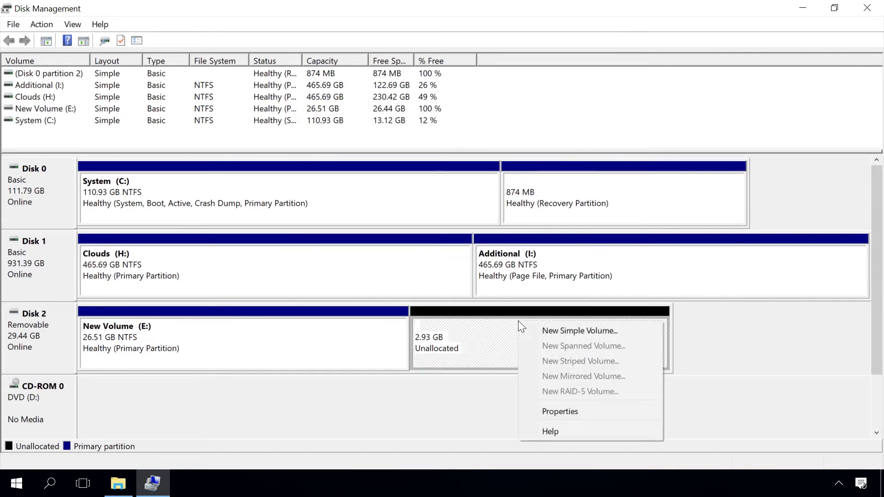
{"action": "left_click", "coordinate": [562, 329]}
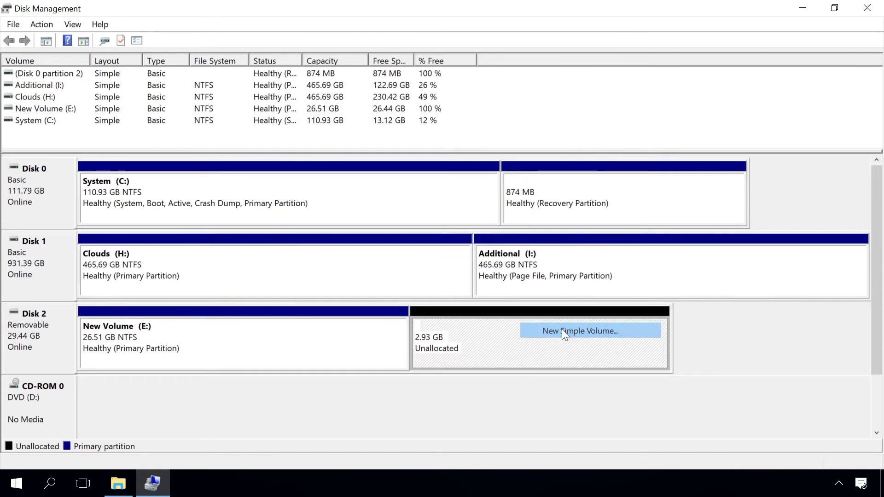
{"action": "left_click", "coordinate": [260, 325]}
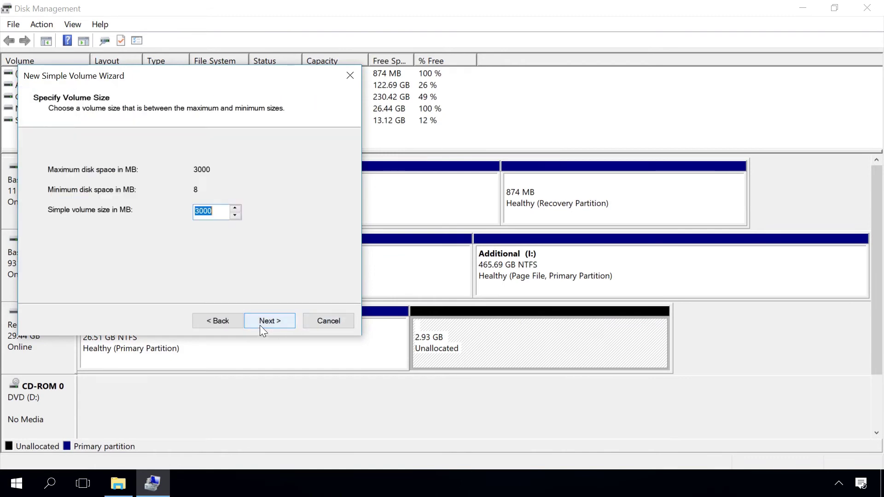
{"action": "left_click", "coordinate": [260, 325]}
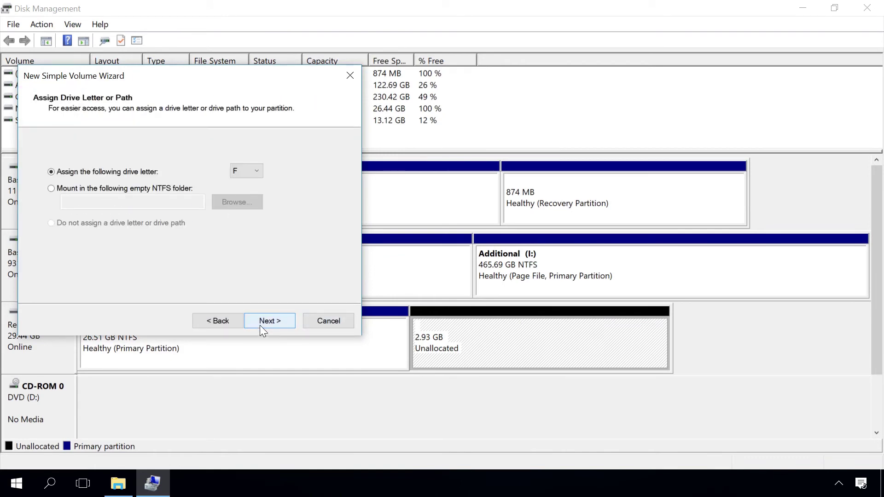
{"action": "left_click", "coordinate": [259, 320]}
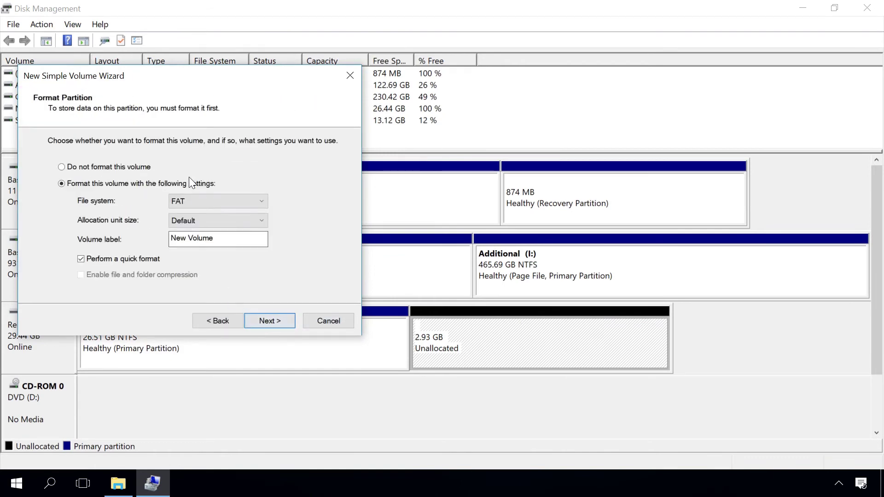
- Set the new volume's file system to NTFS, turn off quick format, and finish creating the volume
{"action": "left_click", "coordinate": [186, 204]}
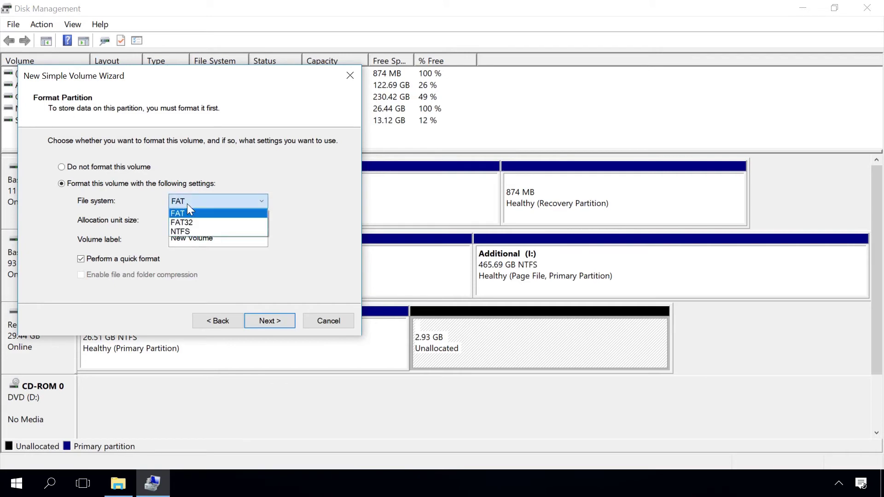
{"action": "left_click", "coordinate": [187, 232]}
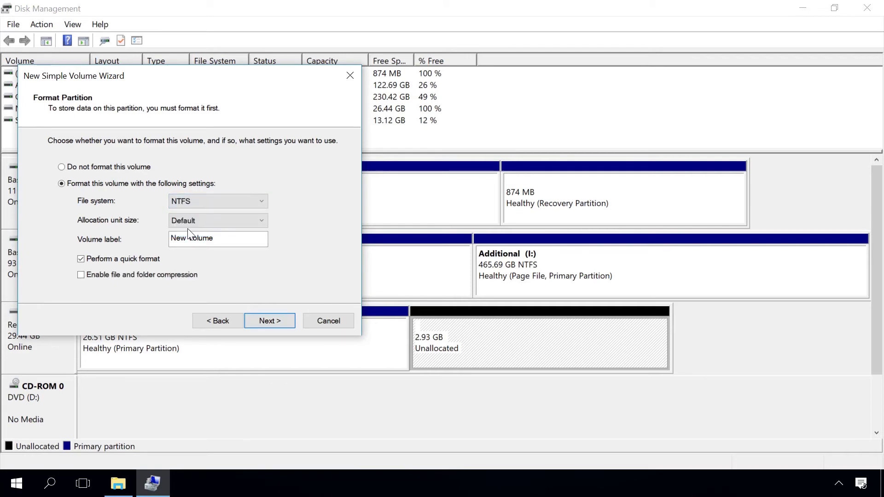
{"action": "left_click", "coordinate": [127, 261]}
{"action": "left_click", "coordinate": [271, 321]}
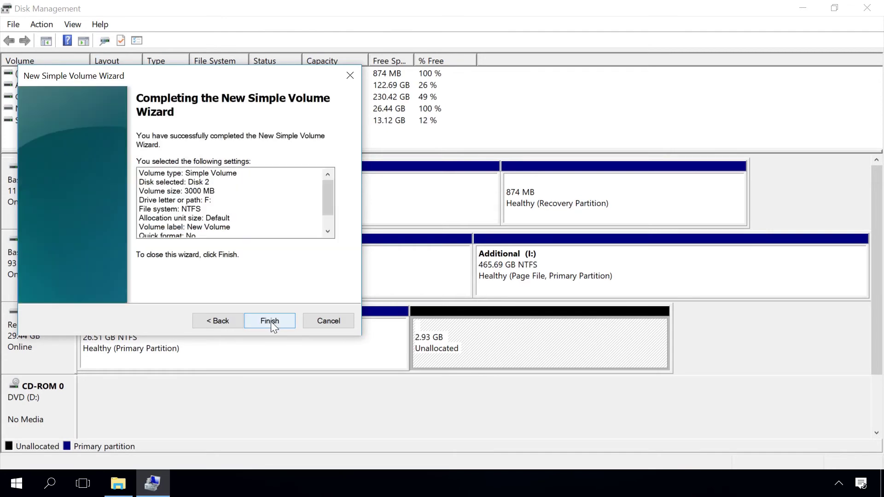
{"action": "left_click", "coordinate": [270, 322]}
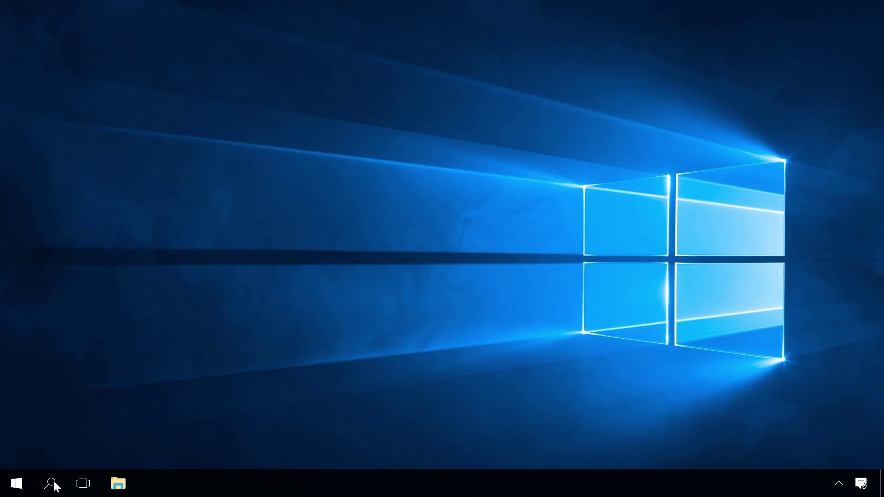
- Open Command Prompt as administrator, maximize its window, and start the diskpart utility
{"action": "left_click", "coordinate": [54, 485]}
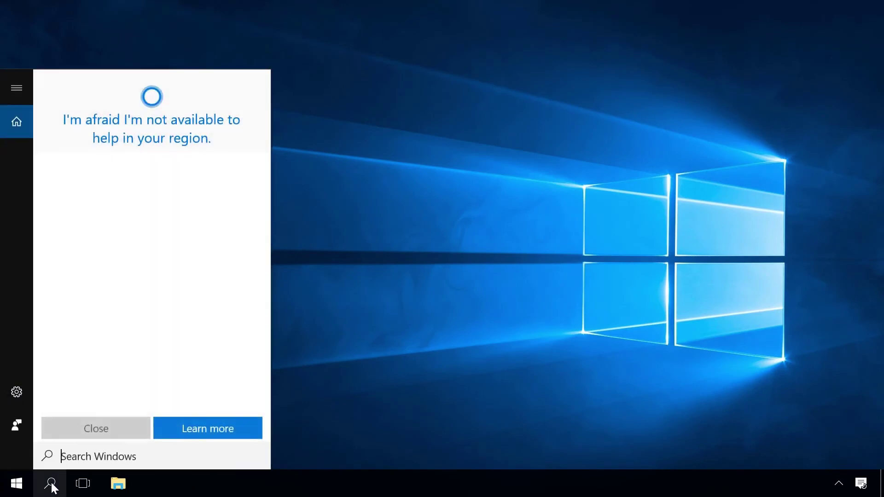
{"action": "type", "text": "cmd"}
{"action": "right_click", "coordinate": [151, 154]}
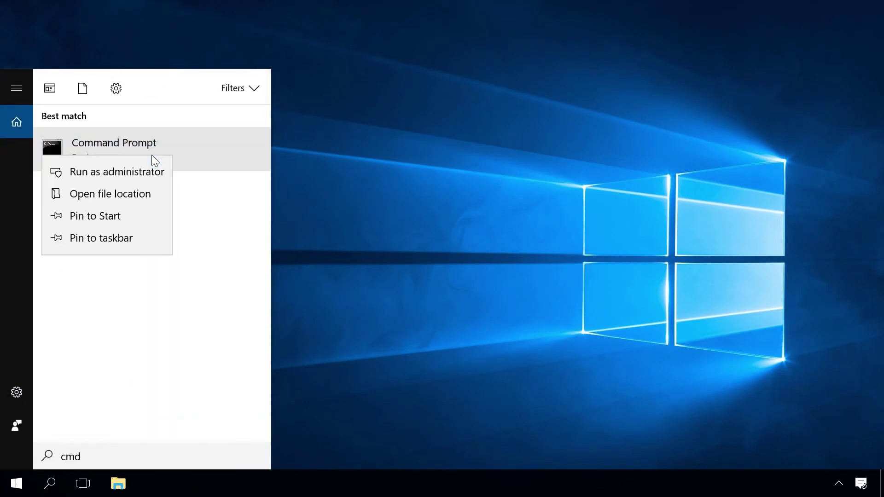
{"action": "left_click", "coordinate": [135, 170]}
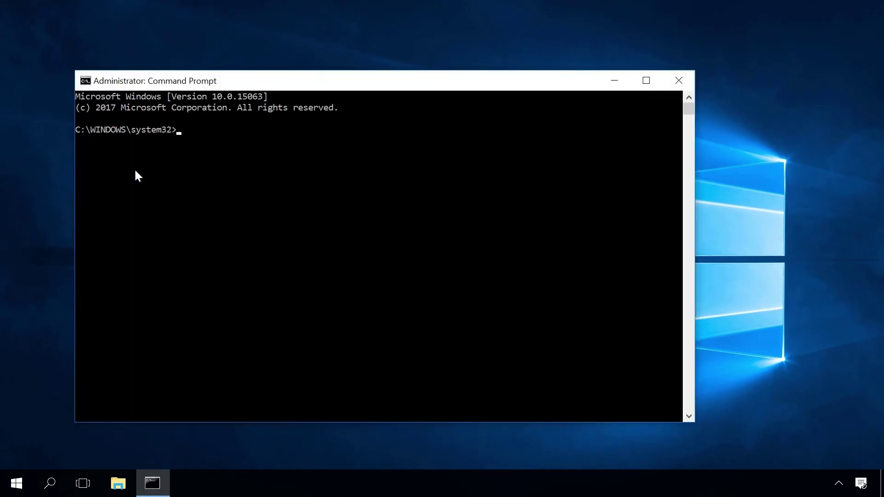
{"action": "left_click_drag", "start_coordinate": [244, 81], "coordinate": [336, 9]}
{"action": "type", "text": "diskpart"}
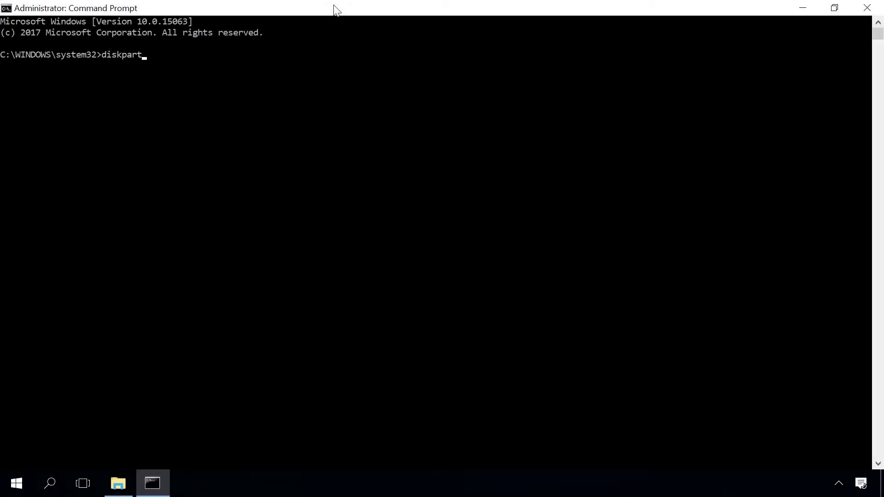
{"action": "key", "text": "Return"}
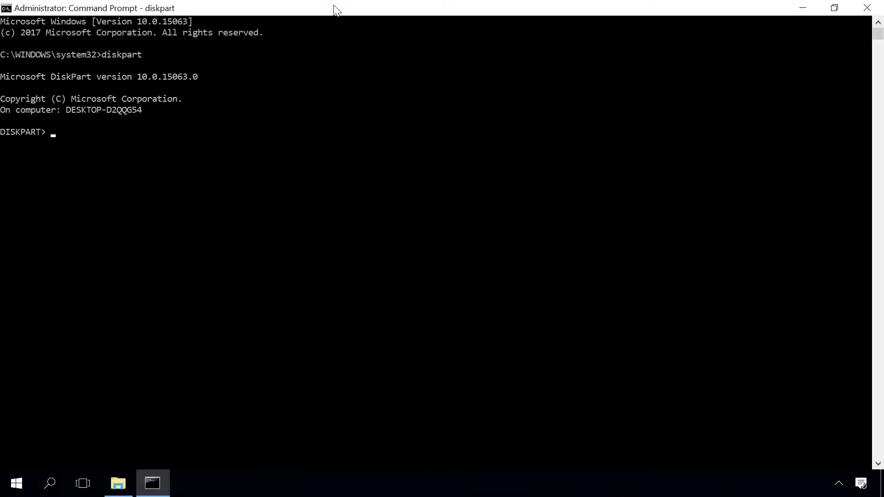
- List the volumes in DiskPart, and shrink volume 4 by 3000 MB
{"action": "type", "text": "list volume"}
{"action": "key", "text": "Return"}
{"action": "type", "text": "se"}
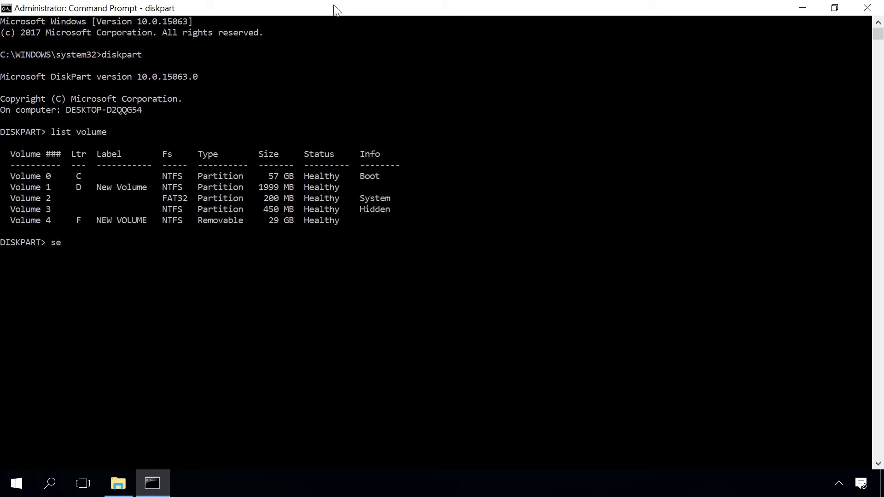
{"action": "type", "text": "lect volume 4"}
{"action": "key", "text": "Return"}
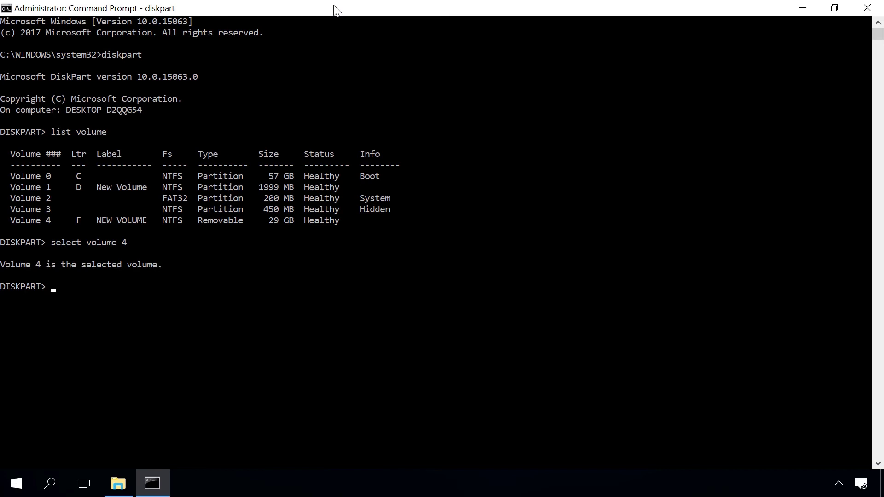
{"action": "type", "text": "shrink desired=3000"}
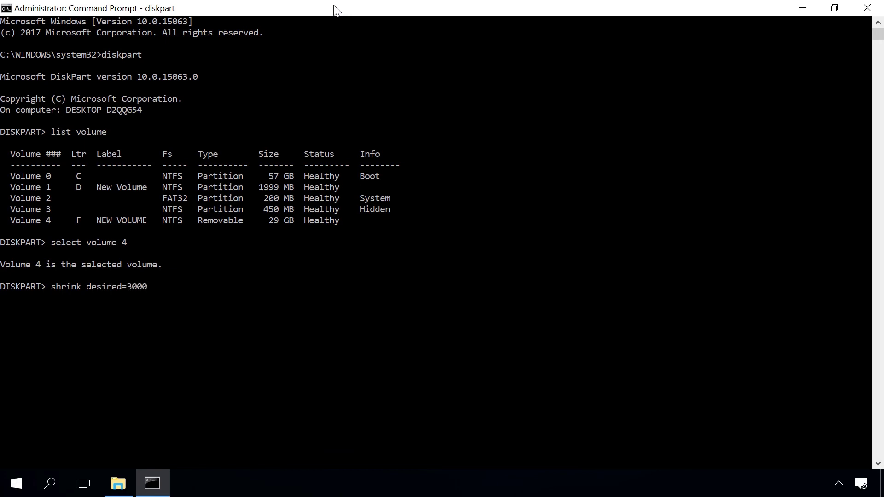
{"action": "key", "text": "Return"}
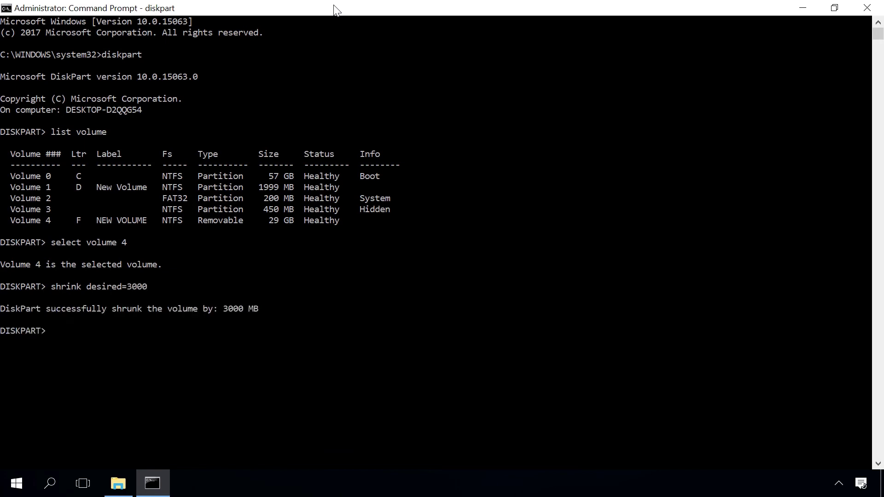
- Create a primary partition in the freed space and quick-format it with the NTFS file system
{"action": "type", "text": "create partition prima"}
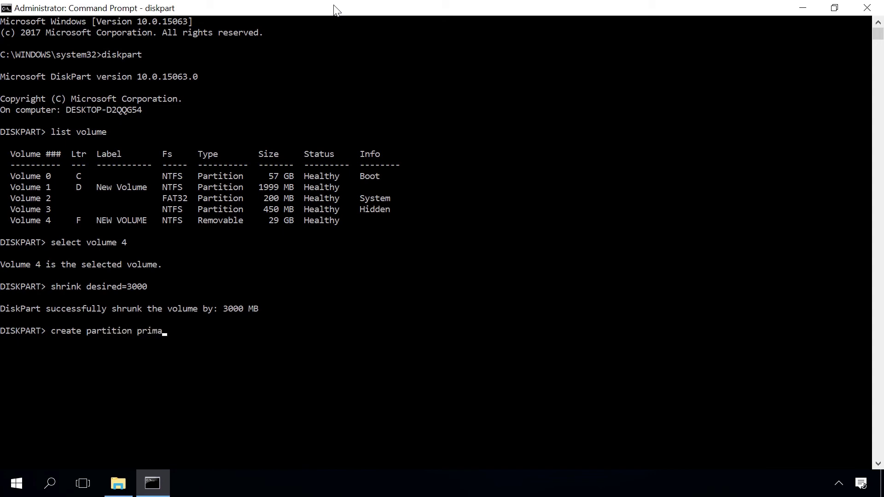
{"action": "type", "text": "ry"}
{"action": "key", "text": "Return"}
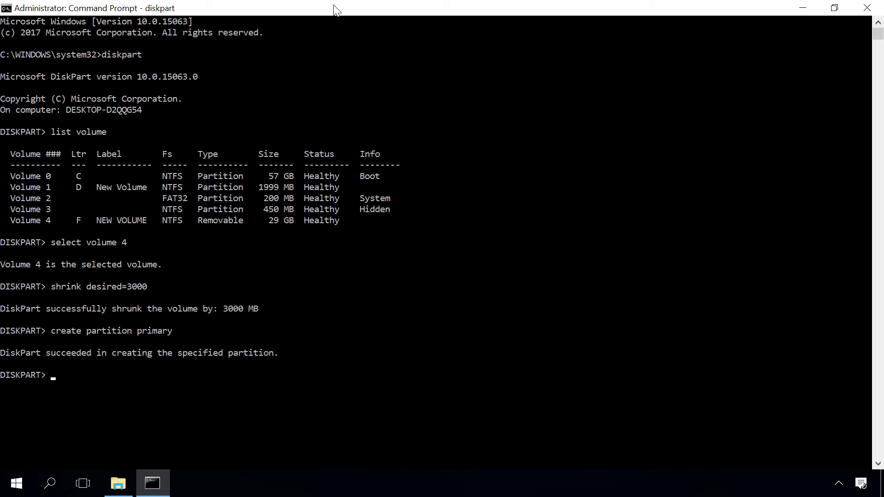
{"action": "type", "text": "format fs=ntfs quick"}
{"action": "key", "text": "Return"}
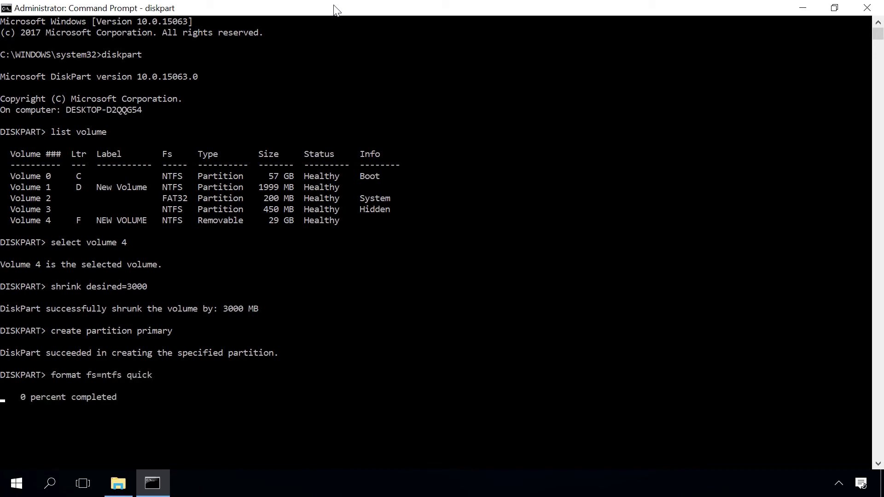
- Assign drive letter K to the new partition, and check the USB drives in File Explorer
{"action": "type", "text": "as"}
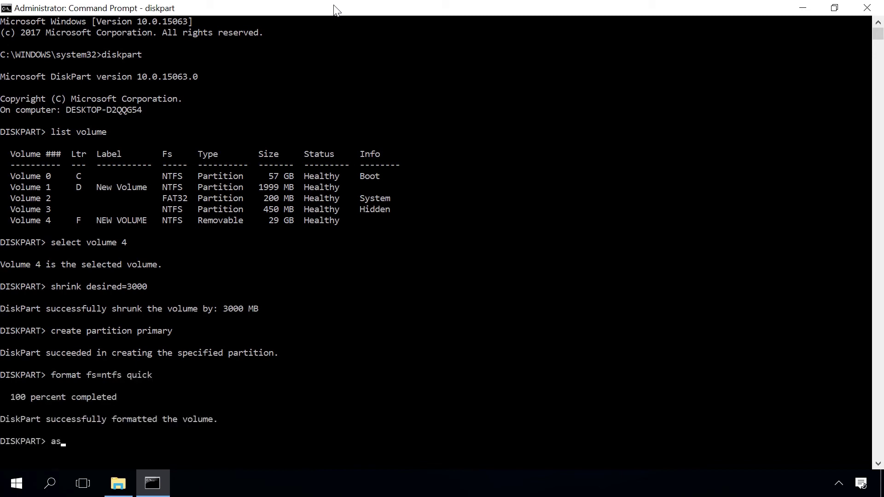
{"action": "type", "text": "sign letter=K"}
{"action": "key", "text": "Return"}
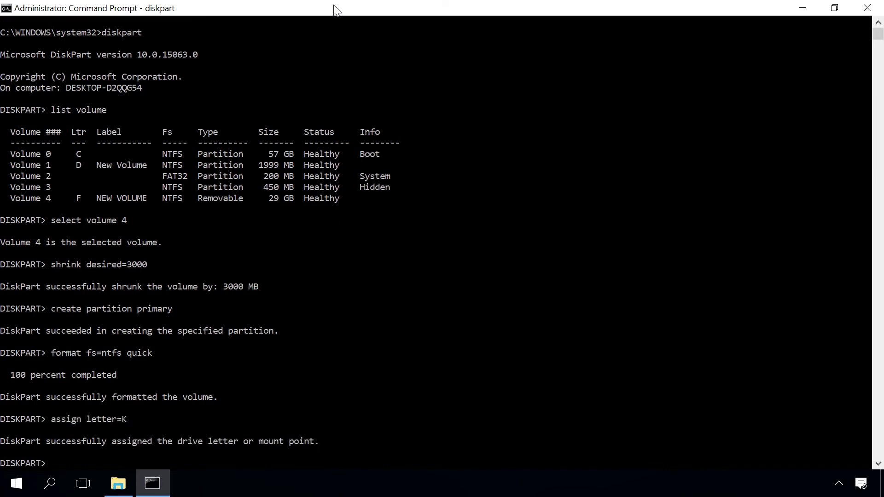
{"action": "left_click", "coordinate": [118, 483]}
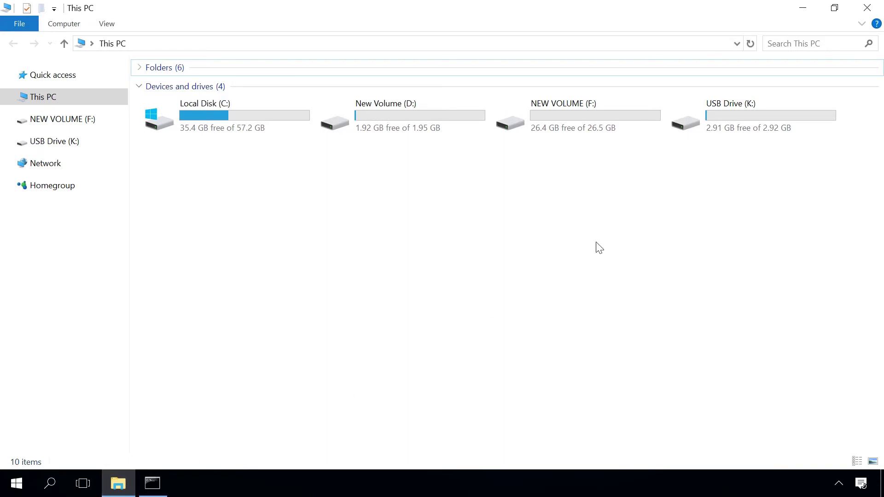
{"action": "left_click", "coordinate": [730, 128]}
{"action": "left_click", "coordinate": [656, 131]}
{"action": "left_click", "coordinate": [652, 165]}
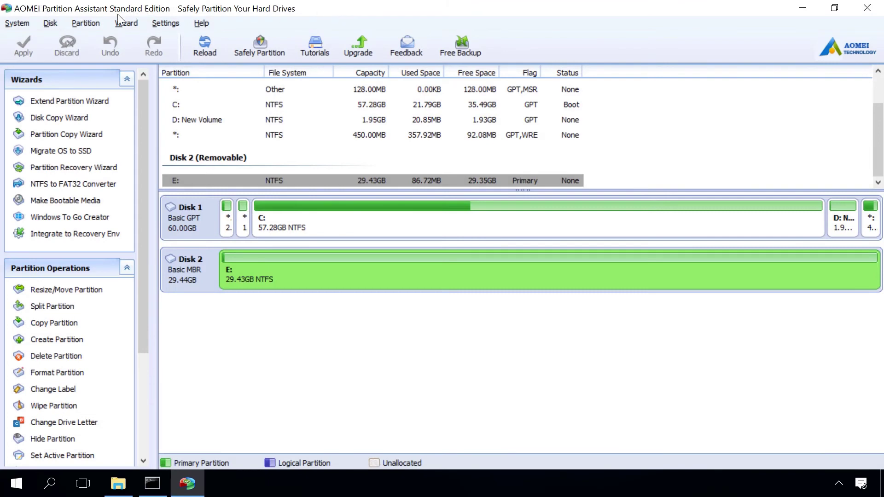
- In AOMEI Partition Assistant, split partition E: on removable Disk 2 with a new partition size of 5.00 GB
{"action": "right_click", "coordinate": [386, 265]}
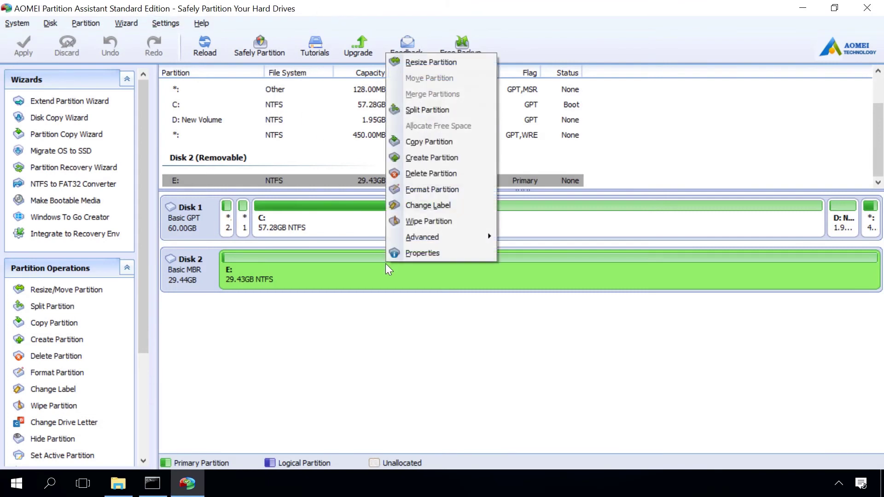
{"action": "left_click", "coordinate": [415, 113]}
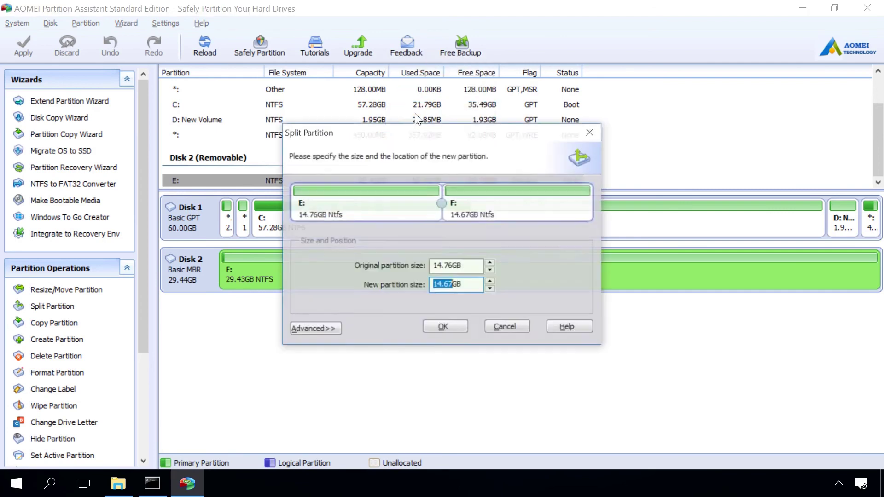
{"action": "left_click", "coordinate": [439, 285]}
{"action": "left_click_drag", "start_coordinate": [424, 286], "coordinate": [442, 286]}
{"action": "type", "text": "5.00"}
{"action": "key", "text": "End"}
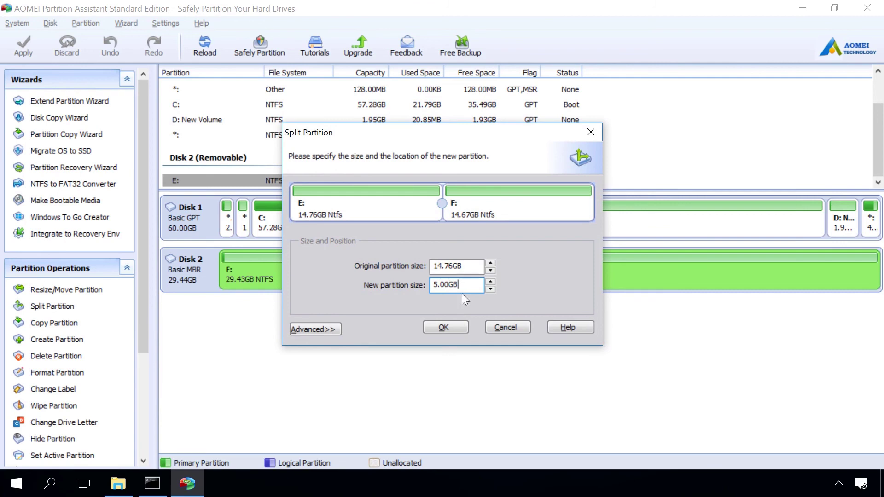
{"action": "left_click", "coordinate": [445, 327]}
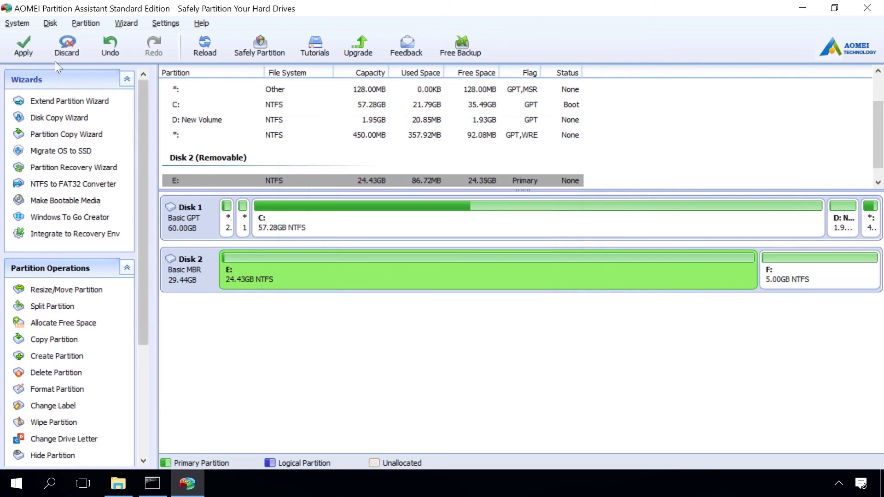
- Apply the pending split operation, and check drives E: and F: in File Explorer
{"action": "left_click", "coordinate": [35, 43]}
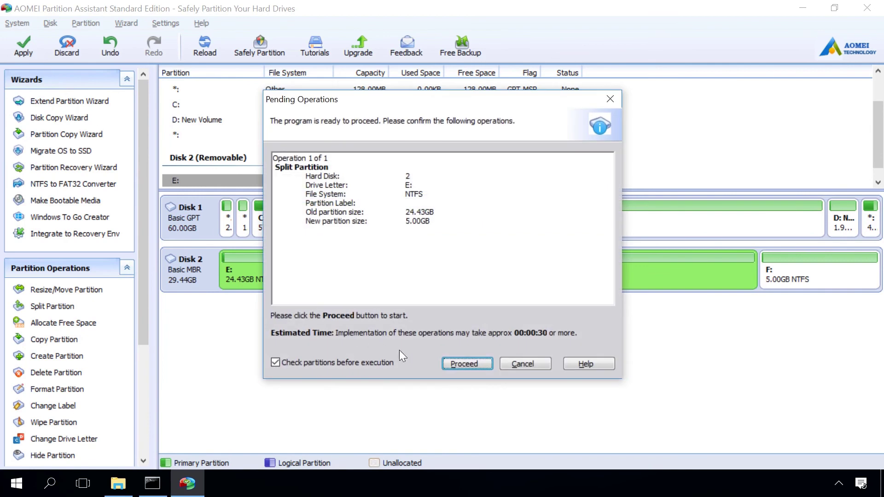
{"action": "left_click", "coordinate": [449, 360]}
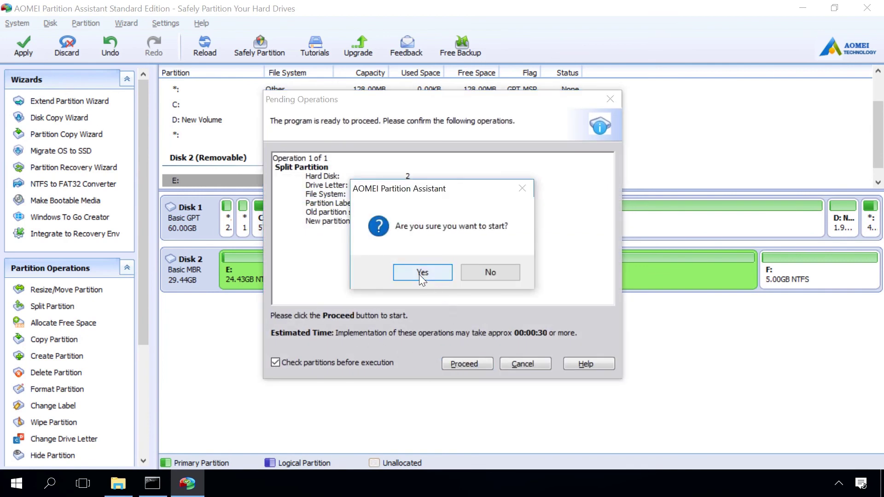
{"action": "left_click", "coordinate": [421, 272]}
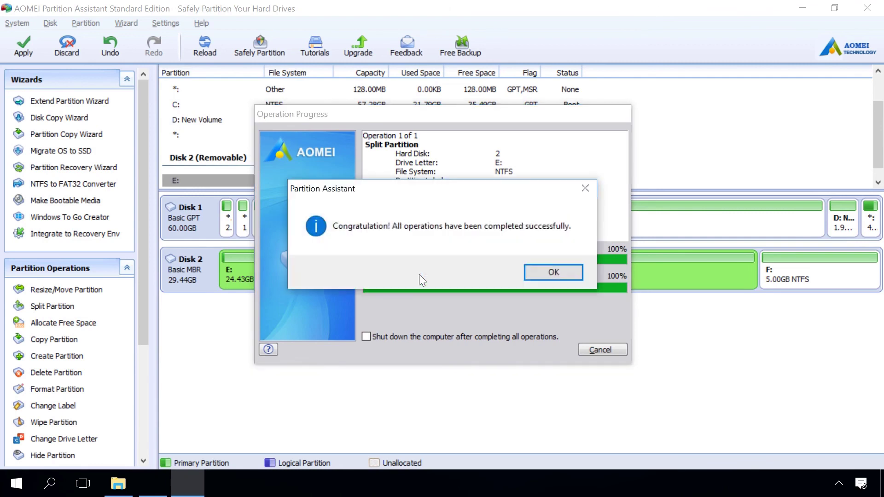
{"action": "left_click", "coordinate": [547, 268]}
{"action": "left_click", "coordinate": [121, 489]}
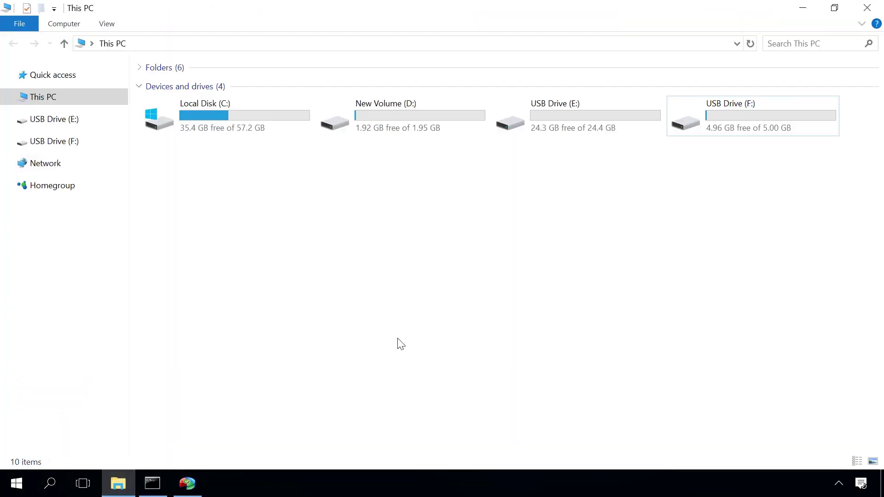
{"action": "left_click", "coordinate": [545, 116]}
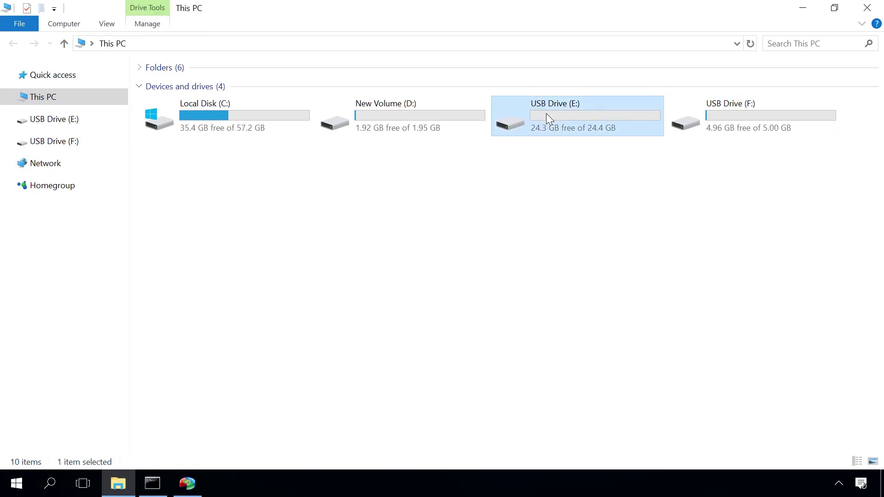
{"action": "left_click", "coordinate": [721, 114]}
{"action": "left_click", "coordinate": [696, 187]}
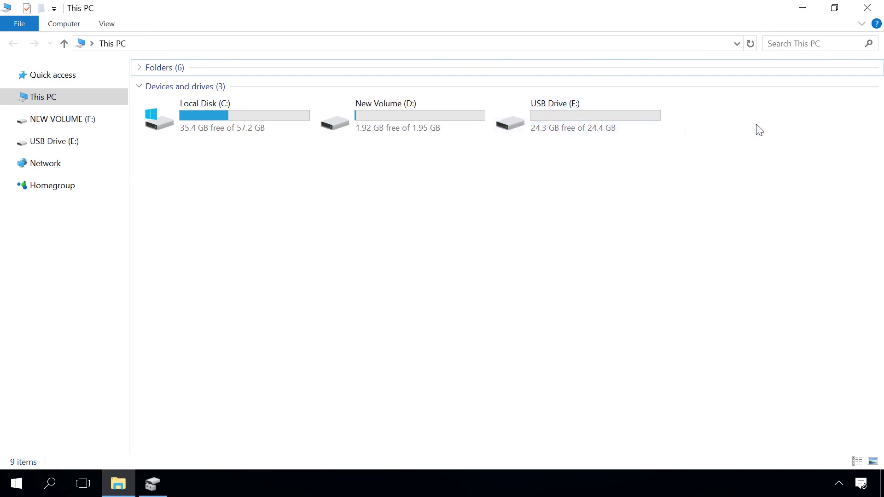
- In Disk Management, quick-format the 5.00 GB RAW volume on removable Disk 1 as NTFS
{"action": "left_click", "coordinate": [161, 487]}
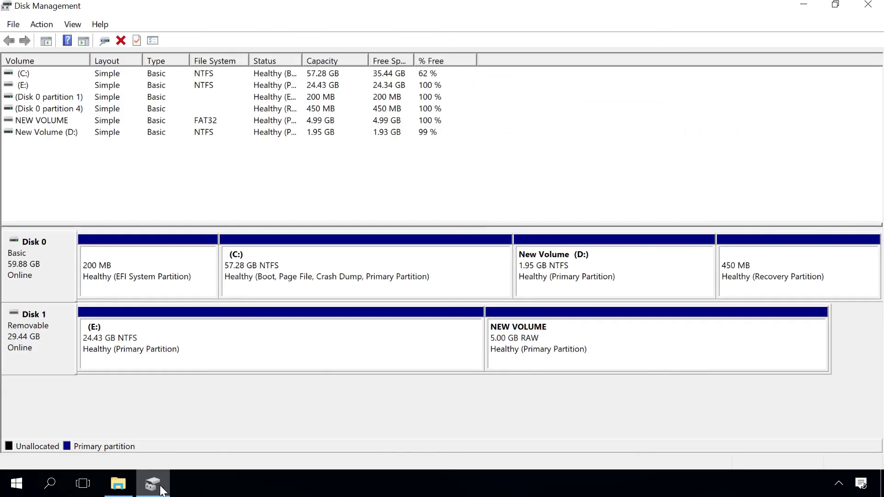
{"action": "right_click", "coordinate": [707, 315]}
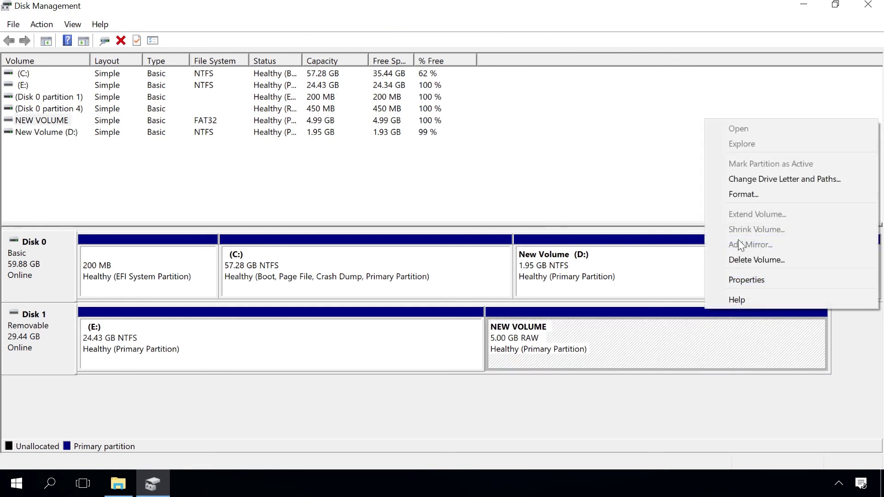
{"action": "left_click", "coordinate": [741, 195]}
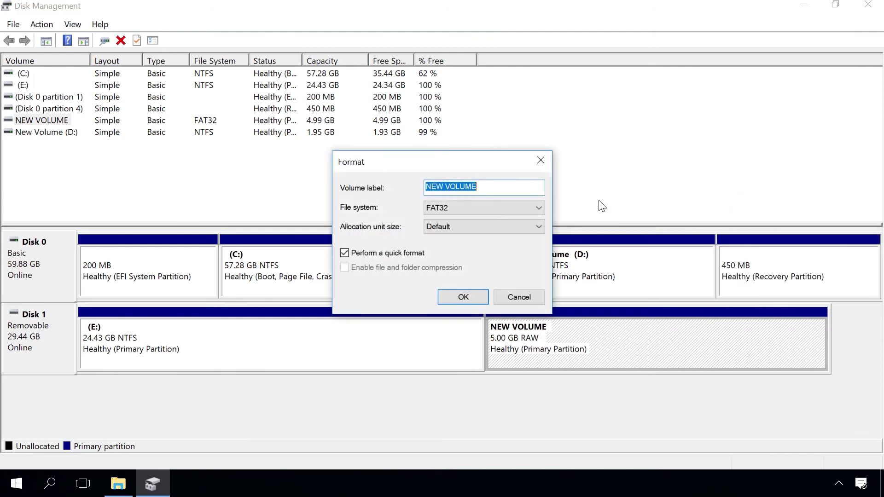
{"action": "left_click", "coordinate": [493, 210]}
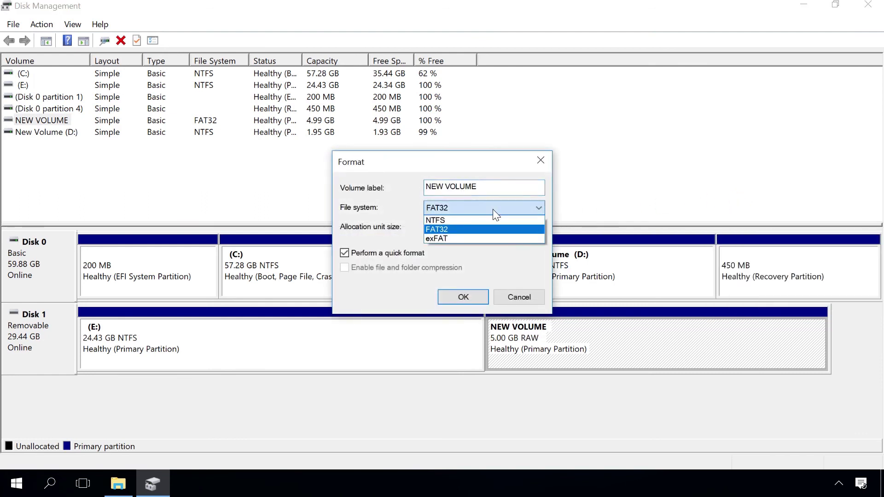
{"action": "left_click", "coordinate": [448, 219]}
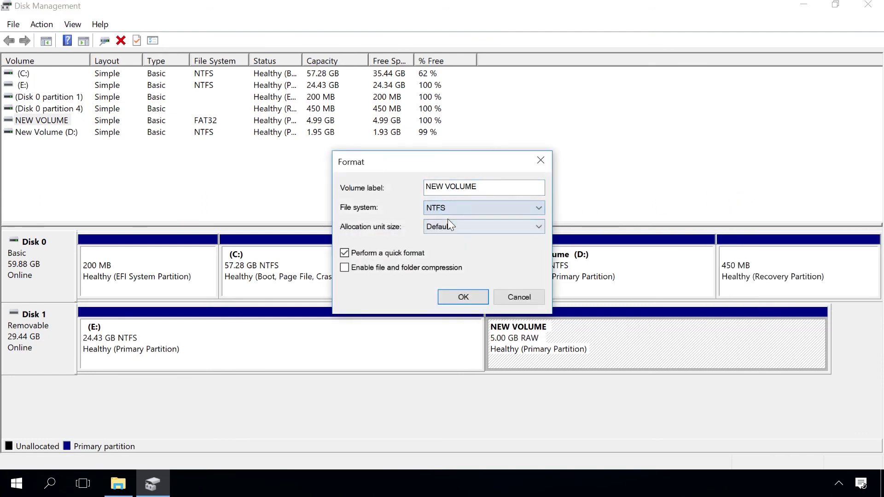
{"action": "left_click", "coordinate": [454, 297]}
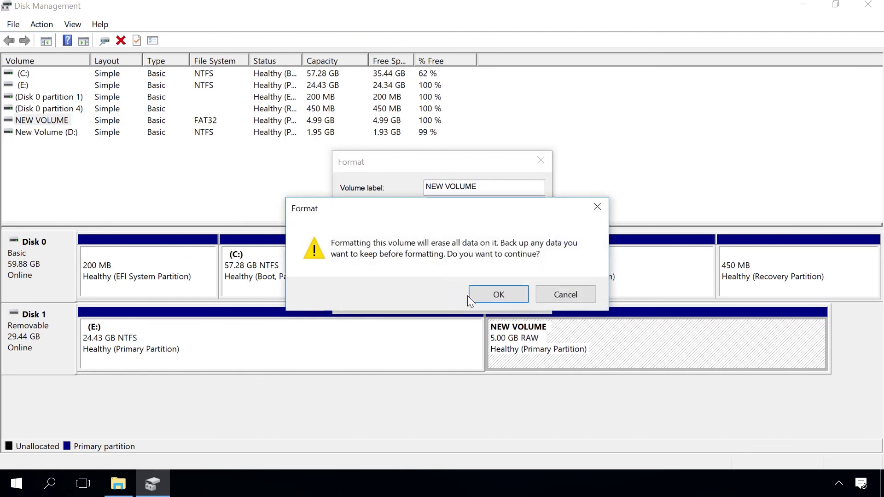
{"action": "left_click", "coordinate": [483, 295]}
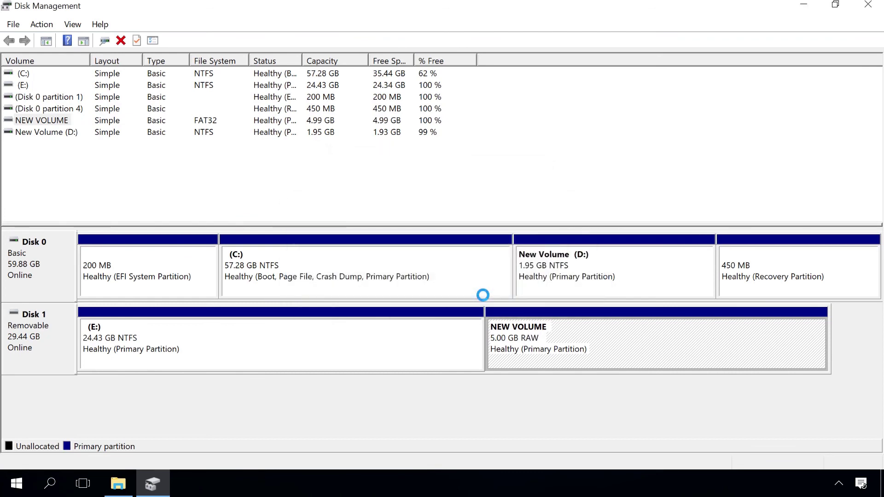